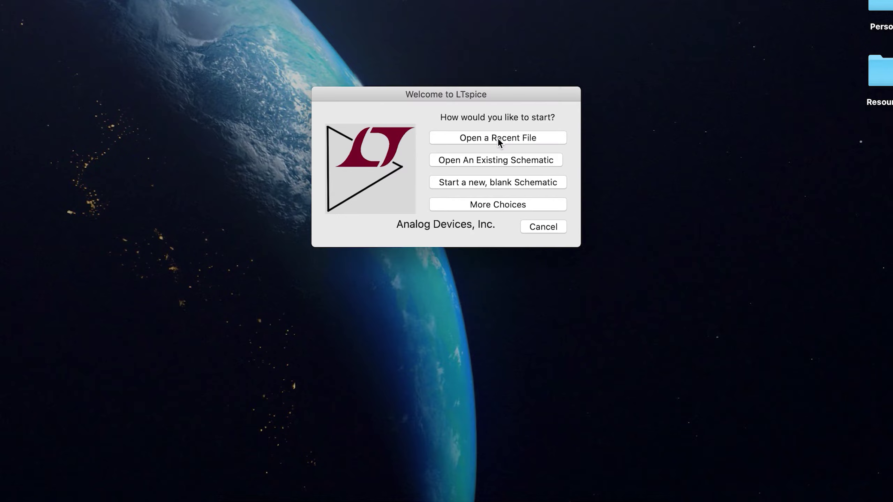
- Start a new blank schematic and move its window up and to the right
click(501, 180)
drag(415, 207, 557, 116)
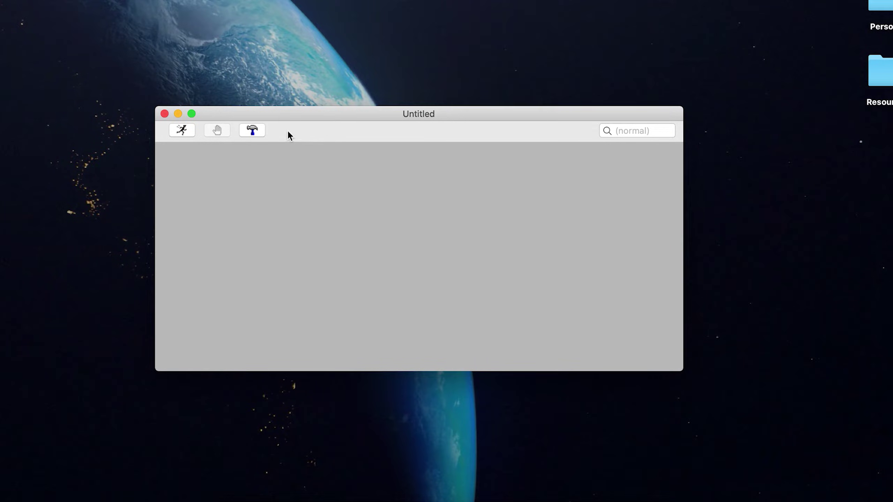
- Open Draft > Component and preview the capacitor, diode and E dependent source symbols
right_click(361, 268)
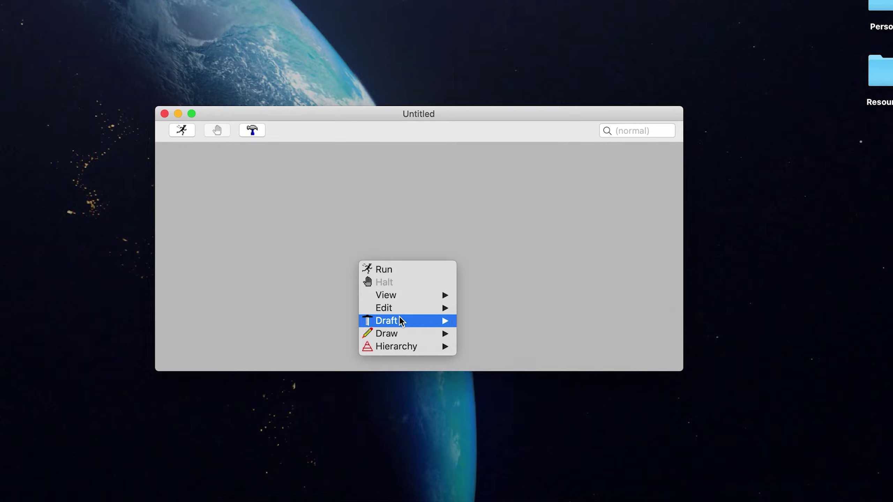
mouse_move(401, 321)
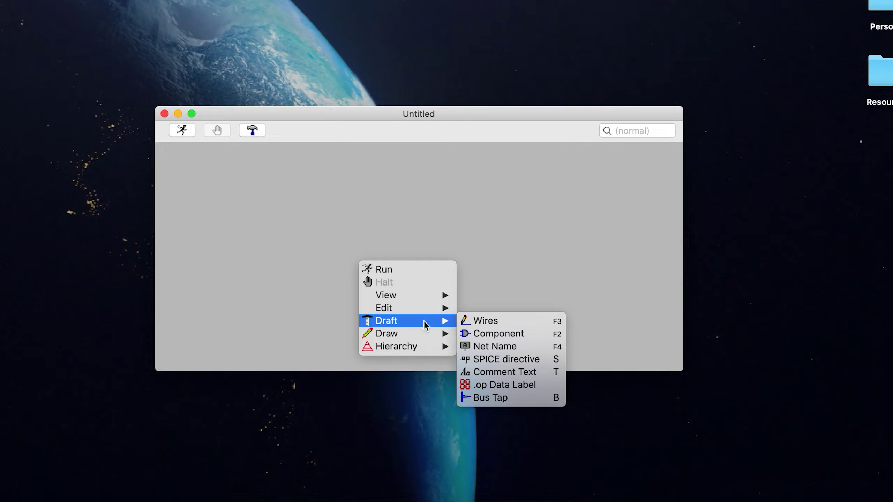
click(498, 334)
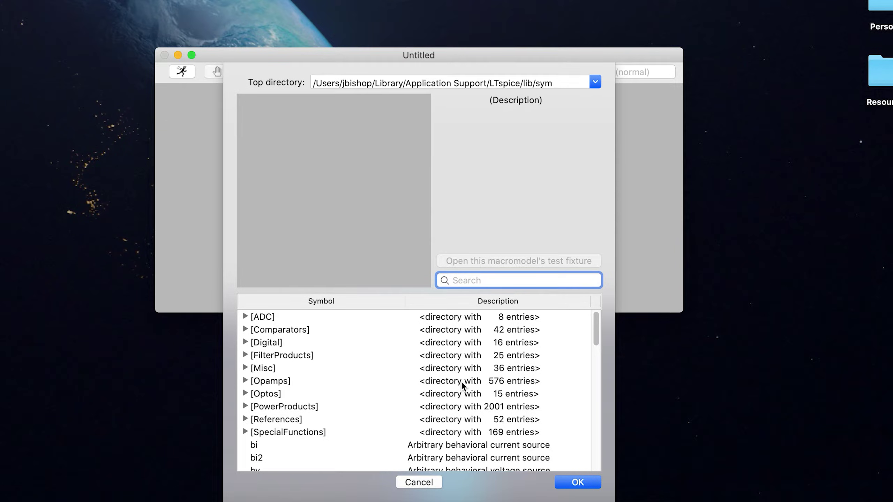
scroll(373, 389, down, 20)
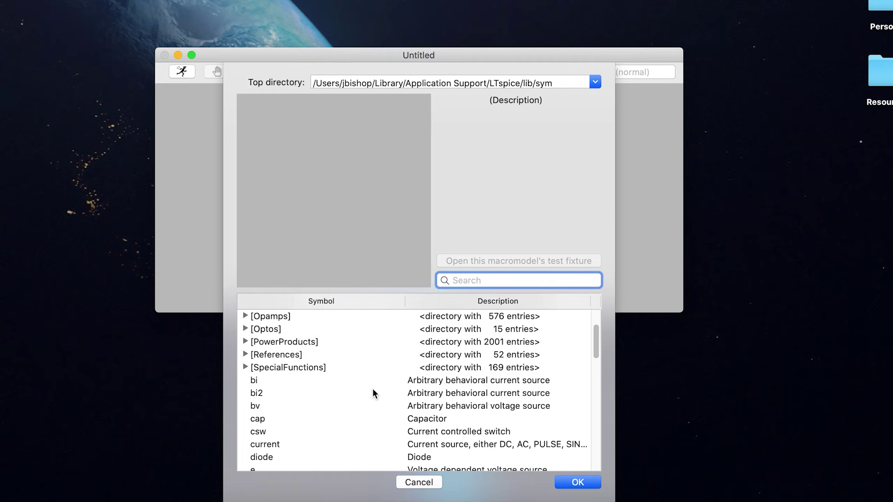
scroll(373, 390, up, 20)
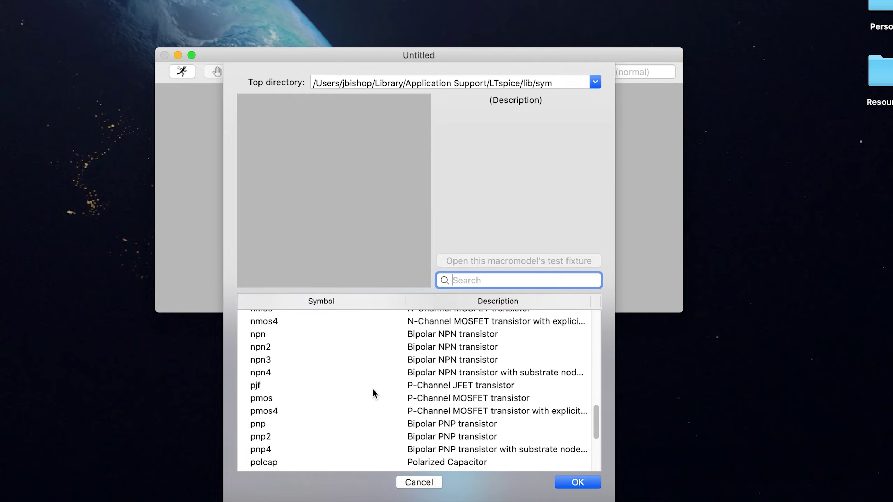
scroll(372, 388, down, 3)
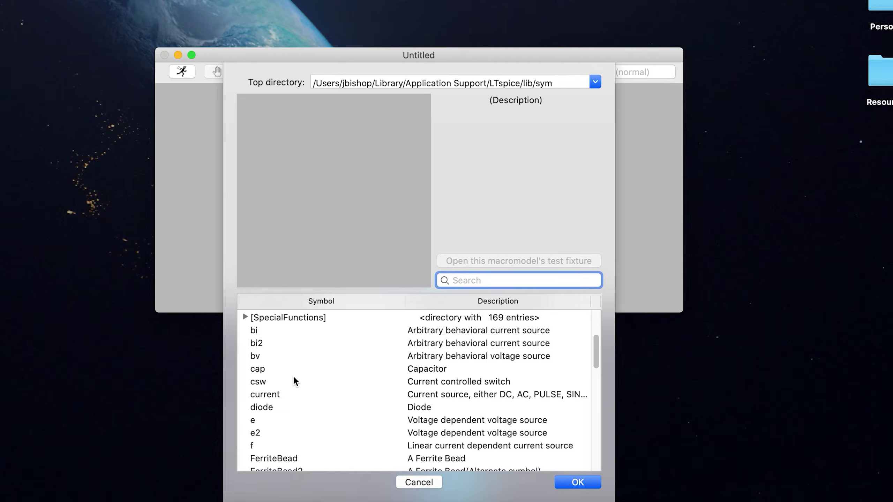
click(278, 370)
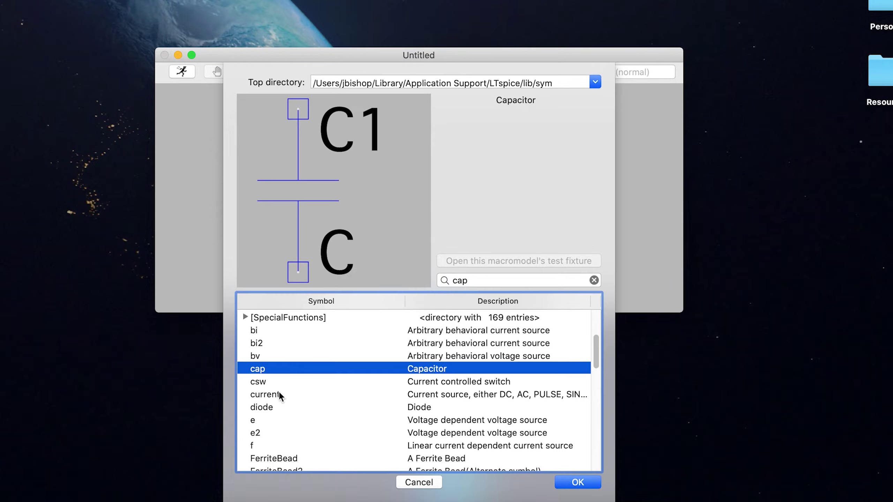
click(286, 409)
click(283, 419)
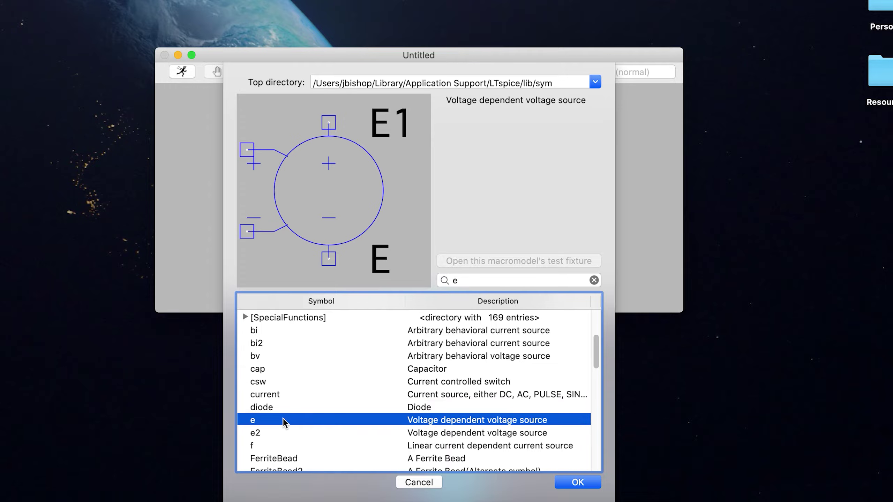
- Browse further down the list, previewing the inductor and npn transistor symbols
scroll(294, 409, down, 1)
scroll(298, 422, down, 7)
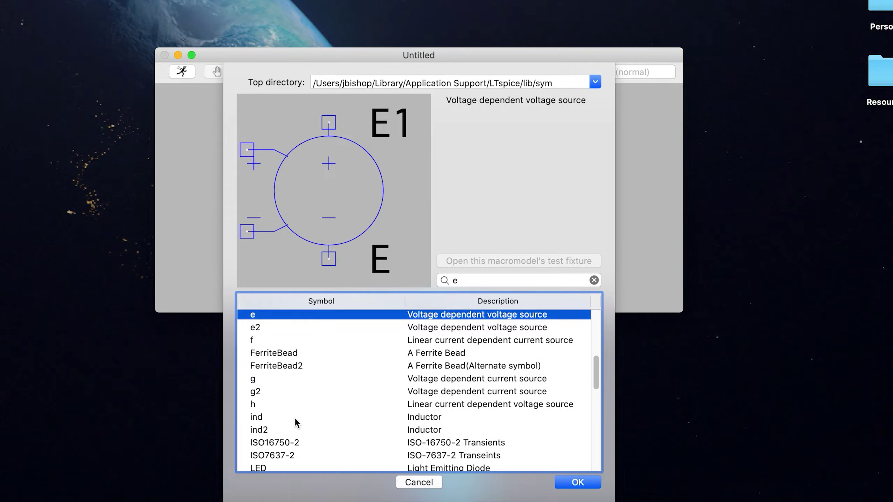
click(295, 417)
scroll(295, 418, down, 12)
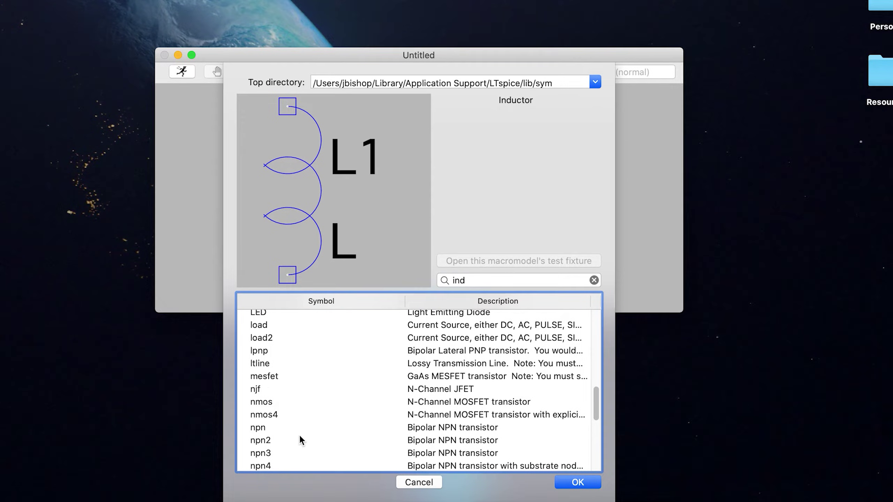
click(299, 431)
key(Down)
key(Down)
key(Down)
key(Down)
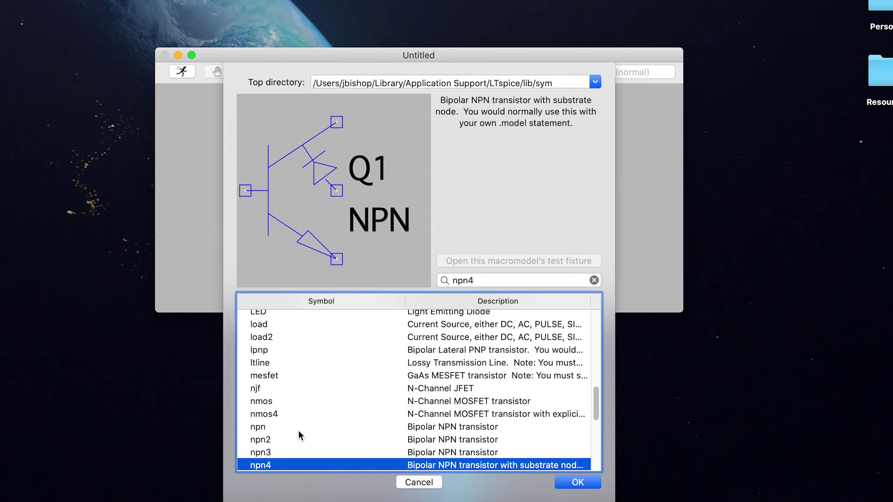
key(Up)
key(Up)
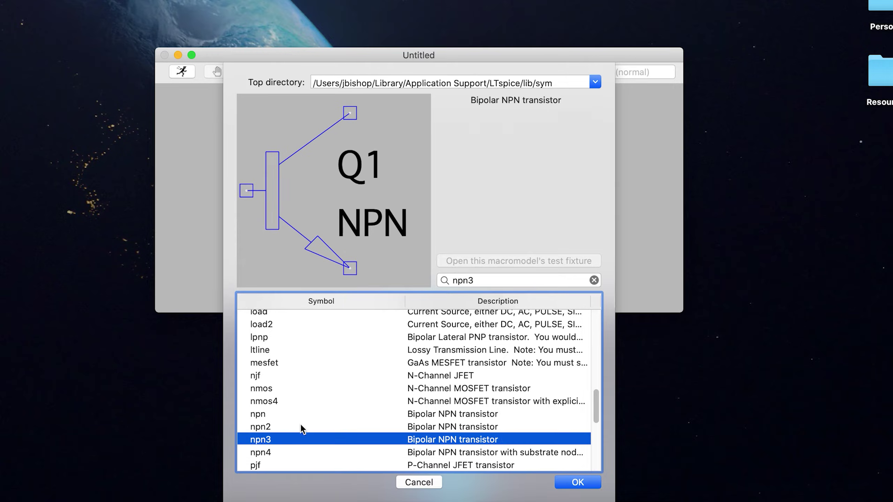
scroll(299, 422, down, 5)
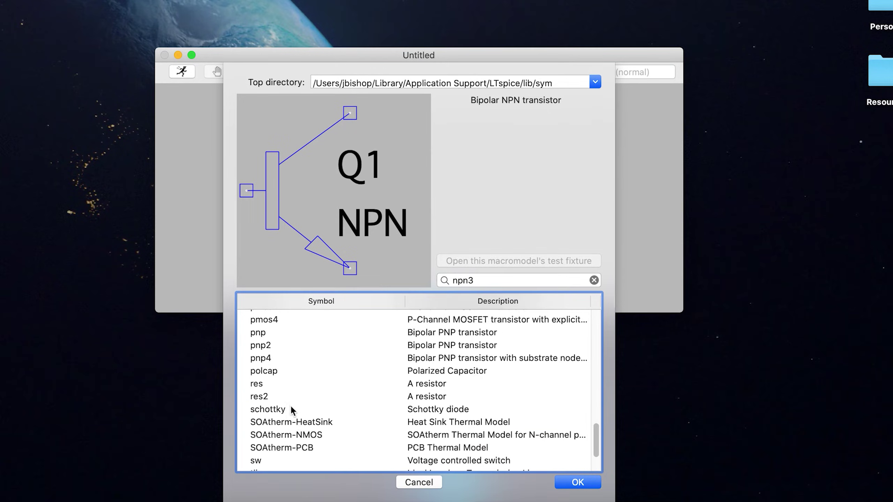
- Select the standard res resistor symbol, not res2, and confirm it for placement
click(281, 384)
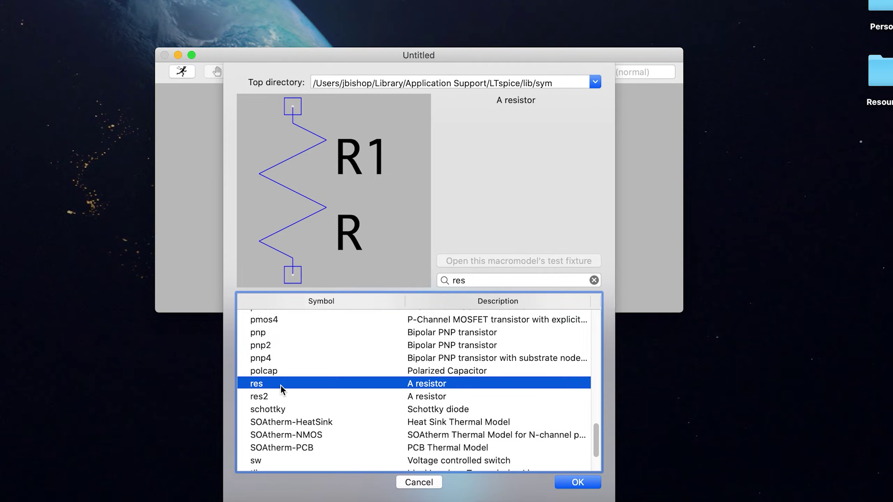
key(Down)
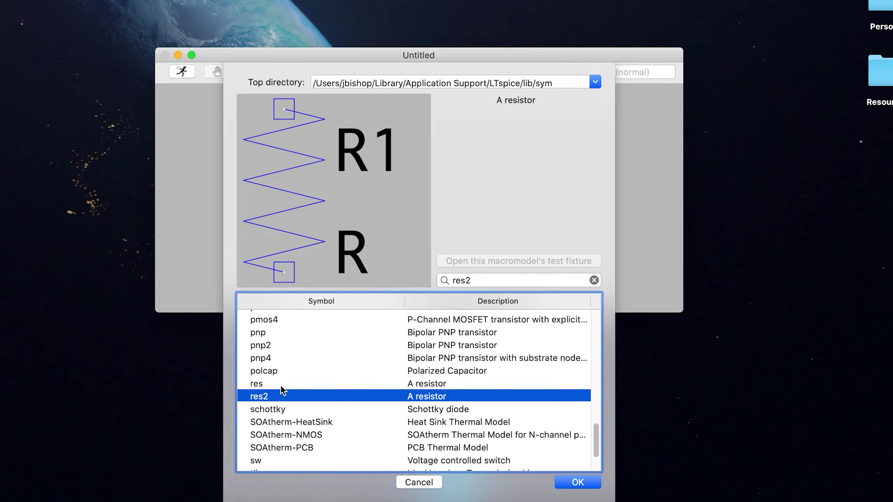
key(Up)
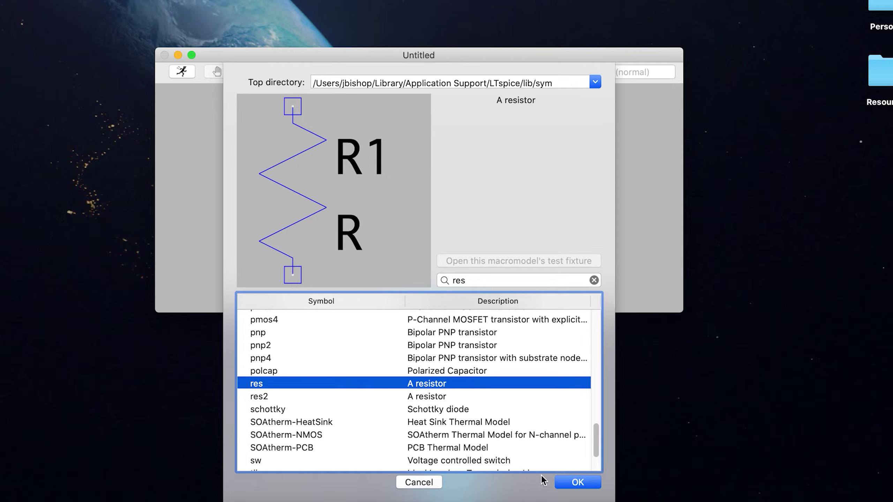
click(571, 485)
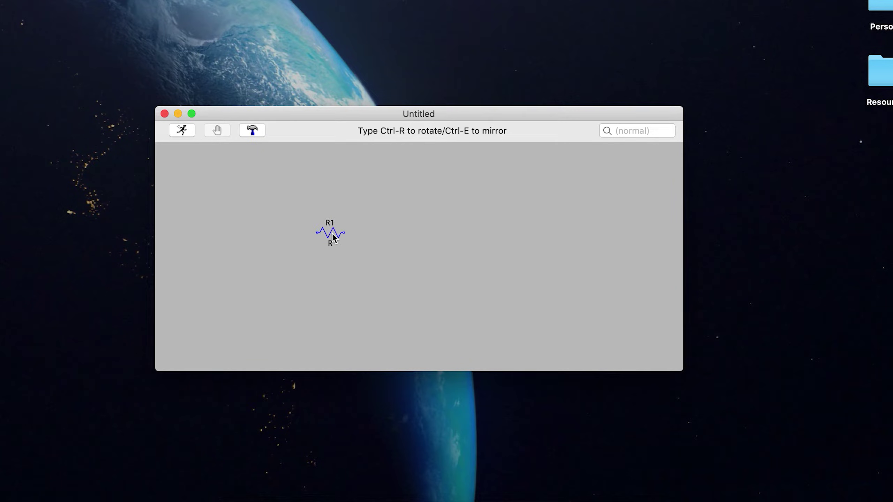
- Place R1 horizontally, then rotate and place R2 vertically to its right
click(338, 214)
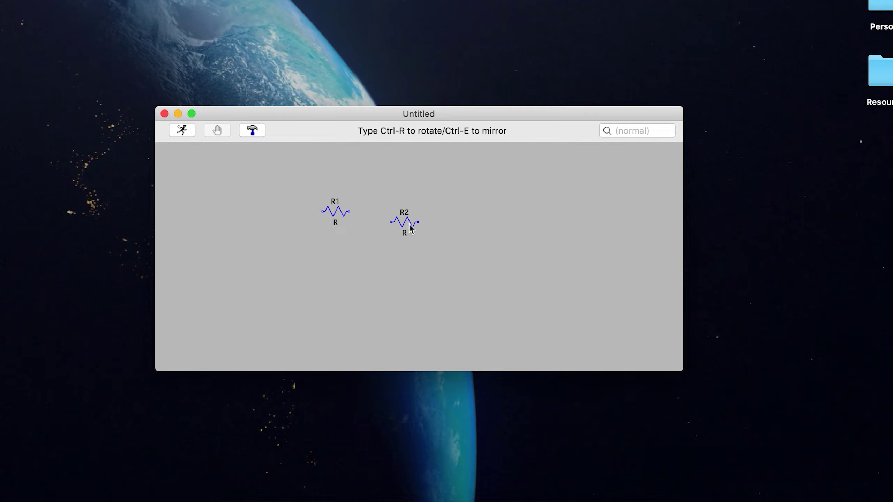
key(ctrl+r)
click(398, 236)
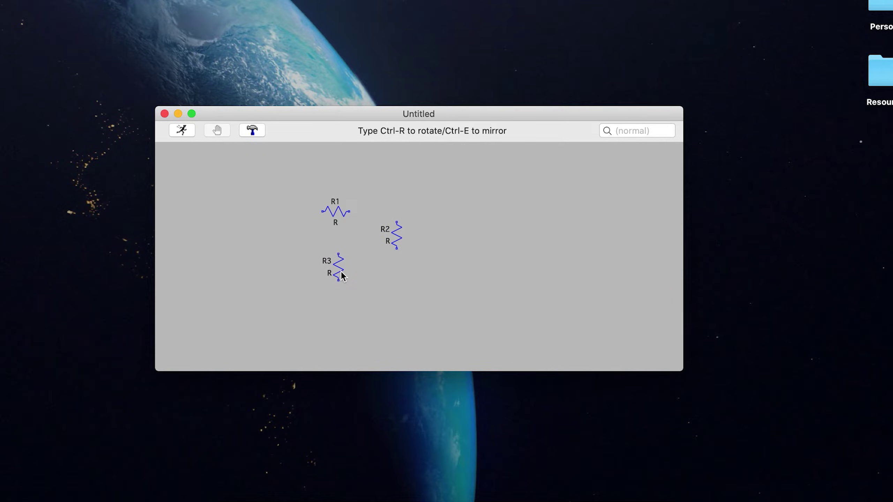
key(Escape)
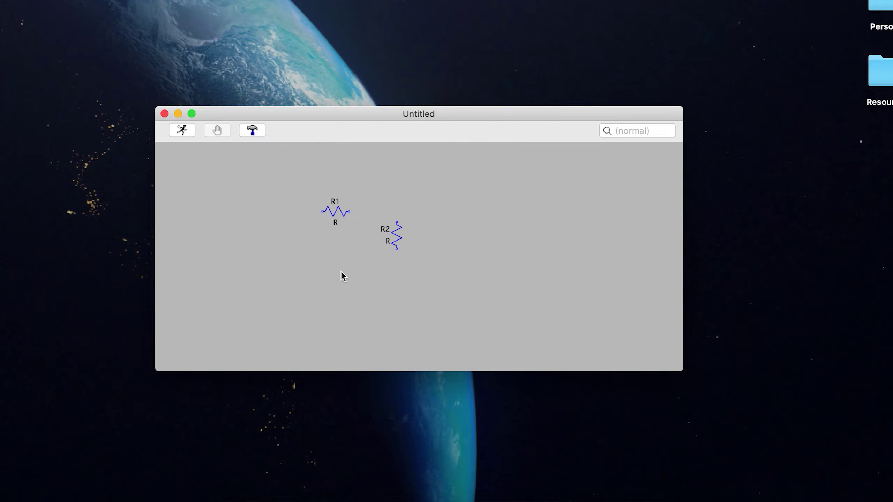
- Reopen Draft > Component and choose the voltage source symbol at the list's bottom
right_click(342, 272)
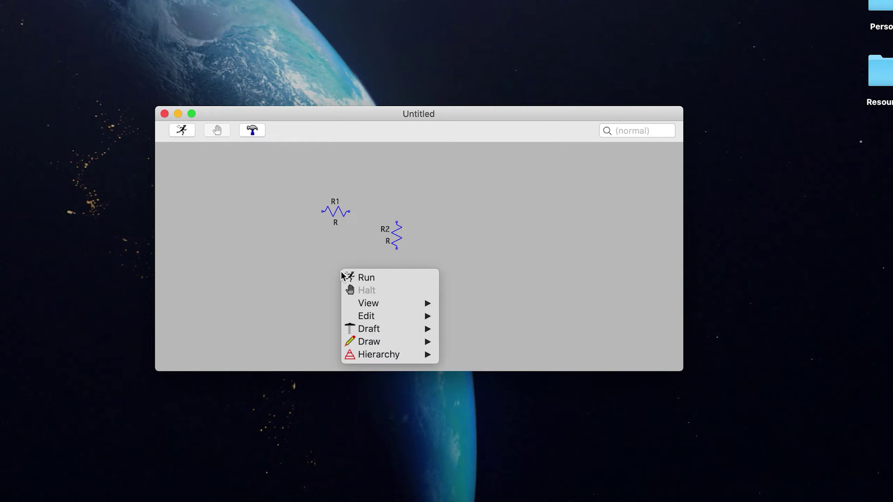
mouse_move(395, 324)
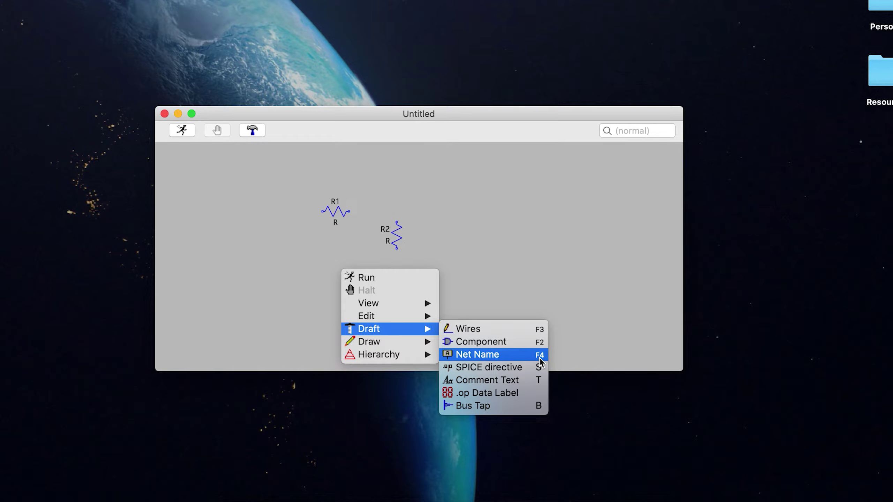
click(524, 343)
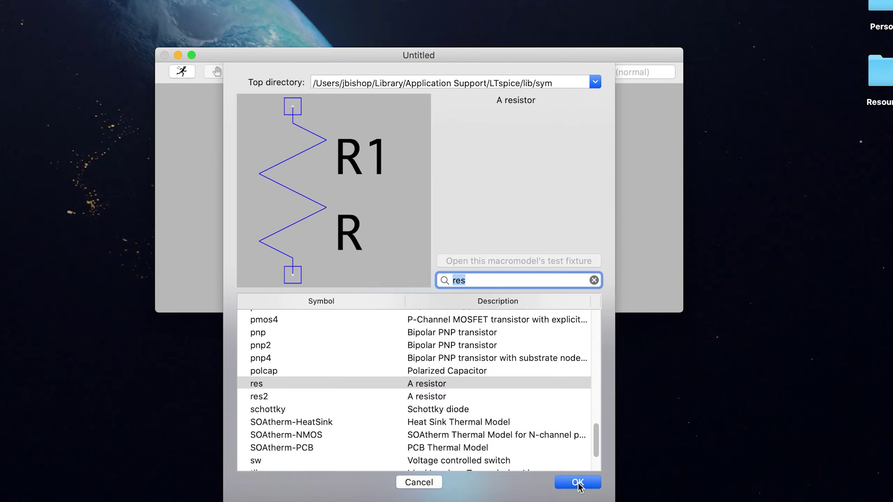
scroll(345, 391, down, 1)
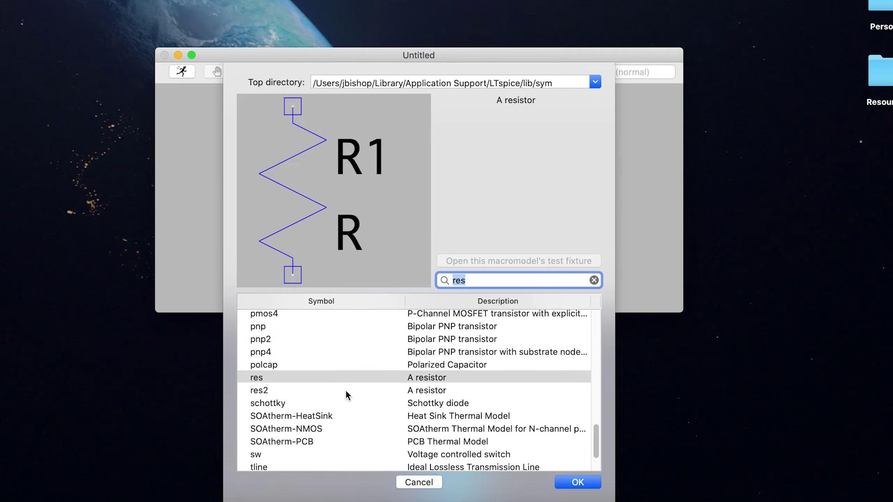
scroll(346, 392, down, 3)
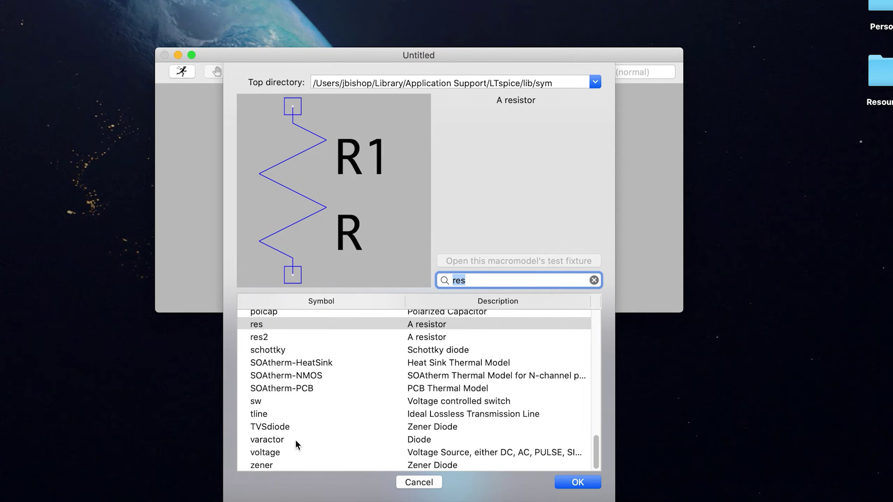
click(291, 453)
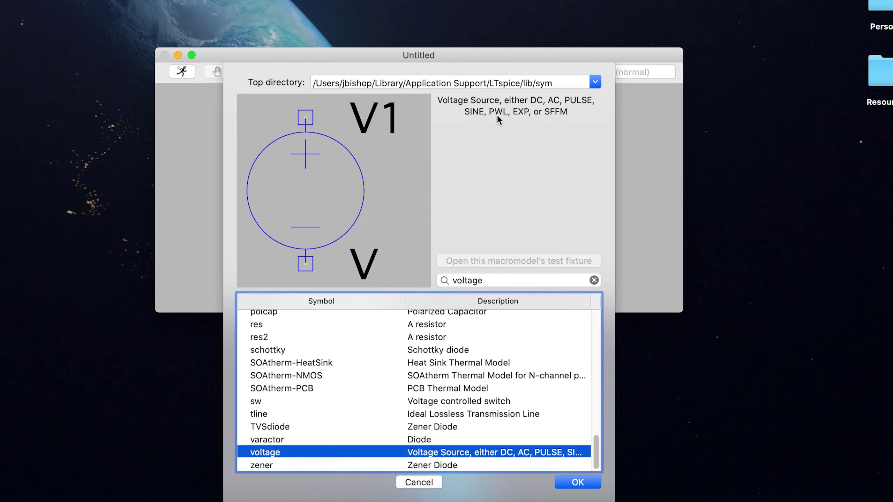
- Place voltage source V1 to the left of the resistors
click(576, 483)
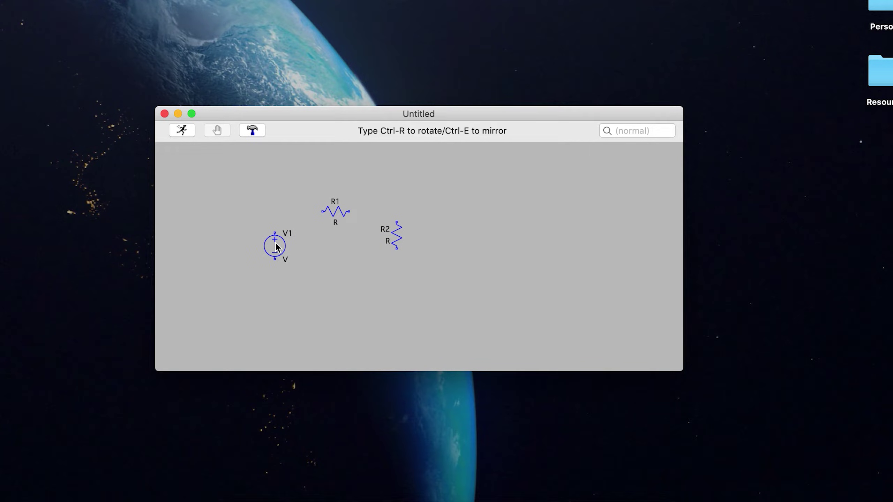
click(273, 249)
key(Escape)
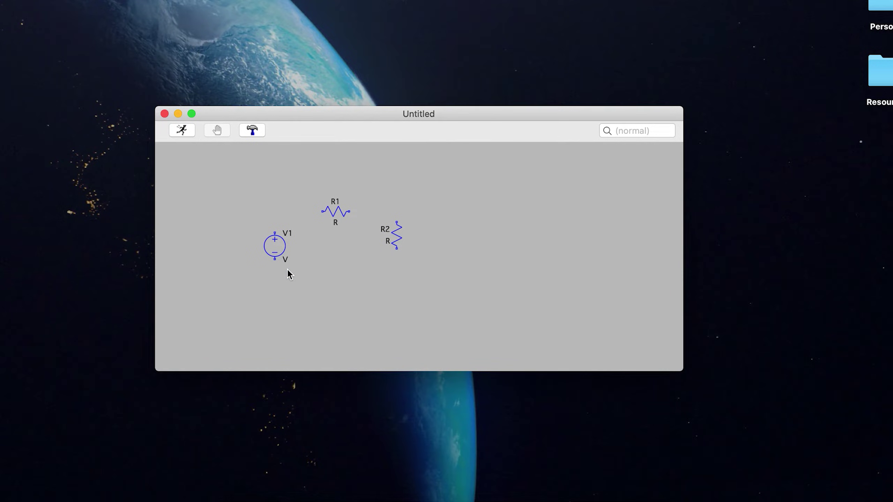
- Set V1's DC value to 5 V
right_click(277, 246)
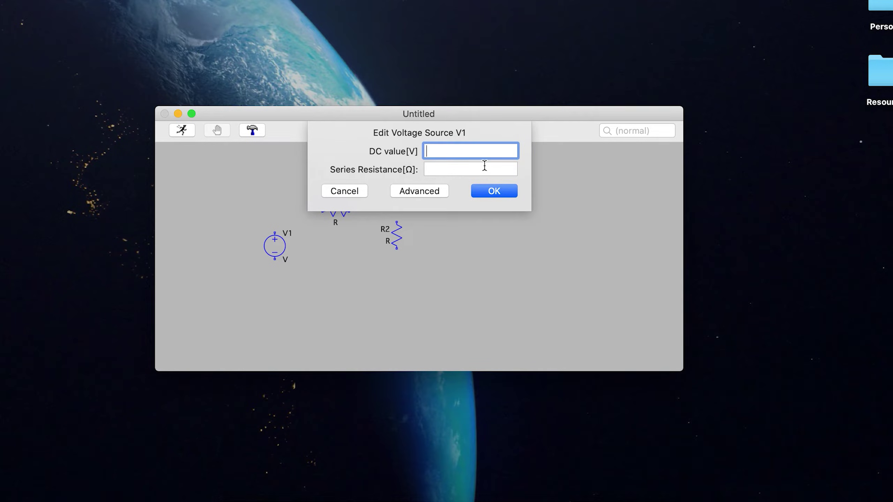
text(5)
click(483, 168)
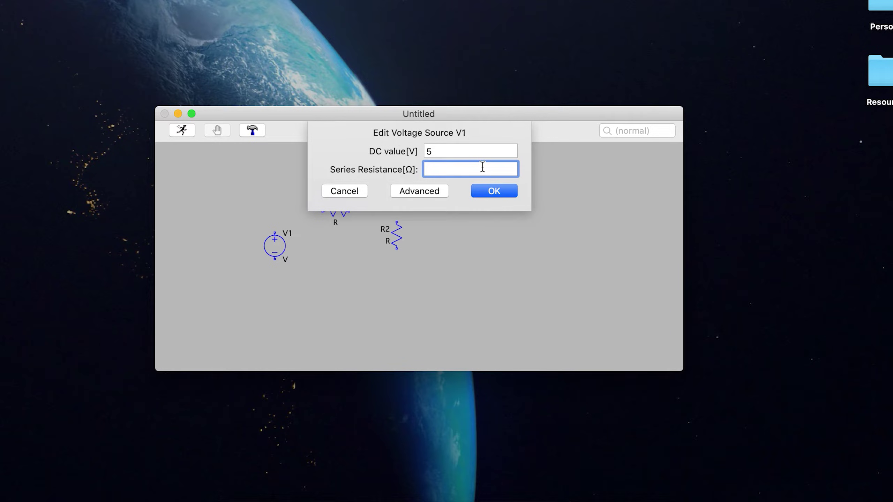
click(491, 191)
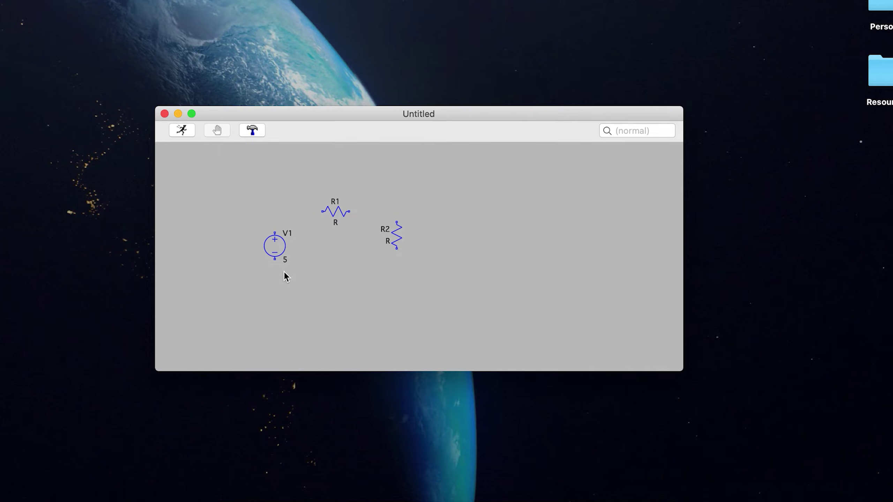
- Enter 50 as R1's resistance and 100 as R2's resistance
right_click(338, 212)
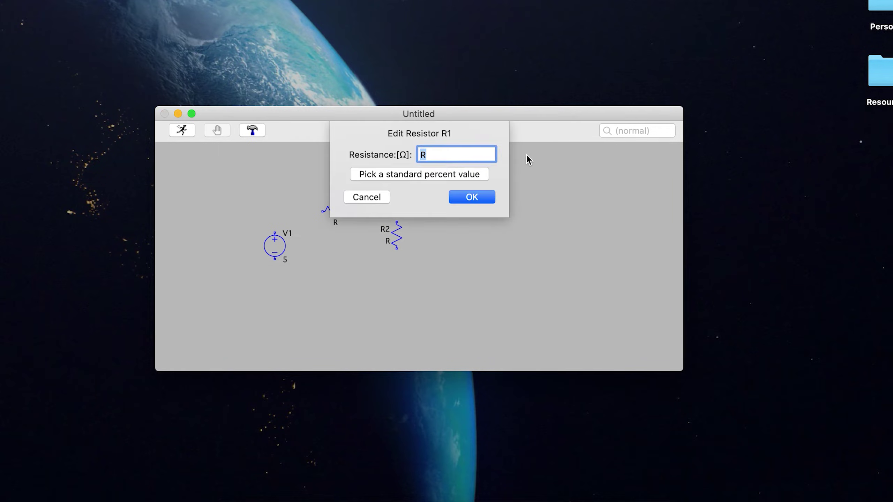
text(50)
click(461, 198)
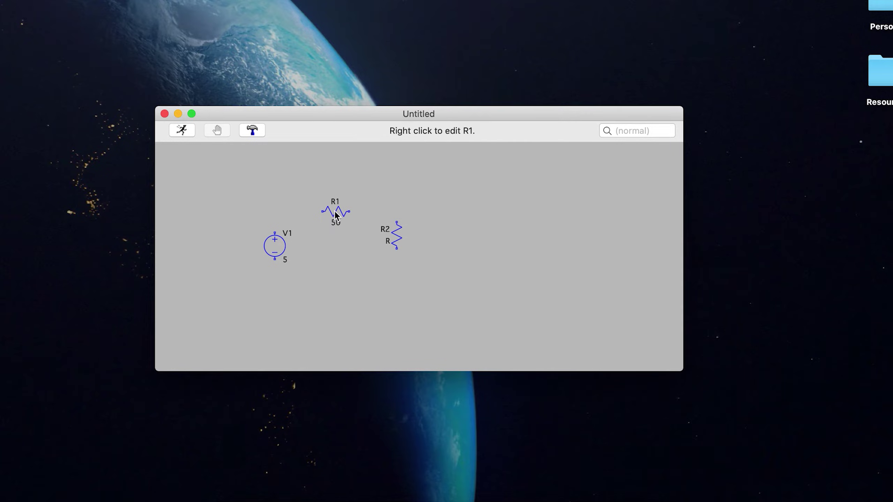
right_click(396, 240)
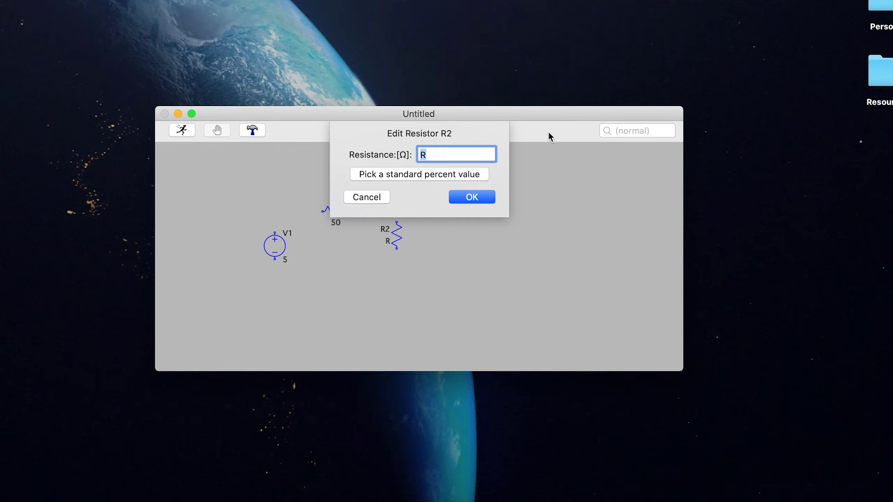
text(100)
click(481, 197)
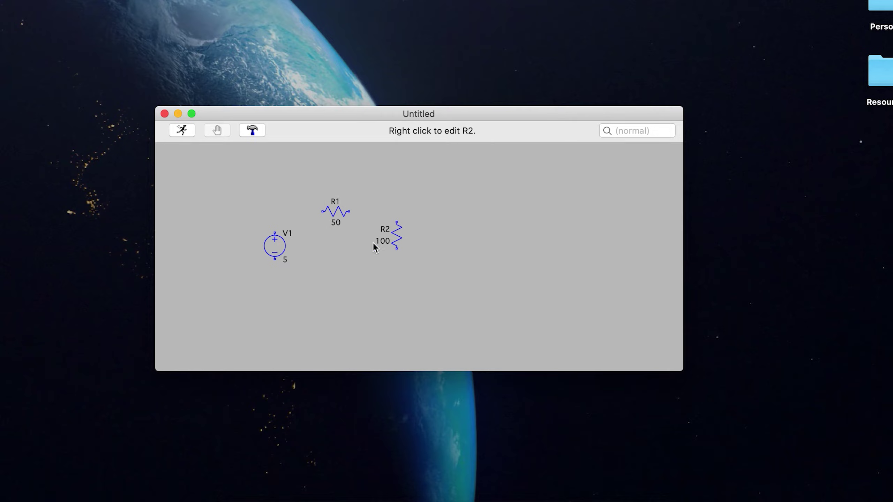
right_click(293, 296)
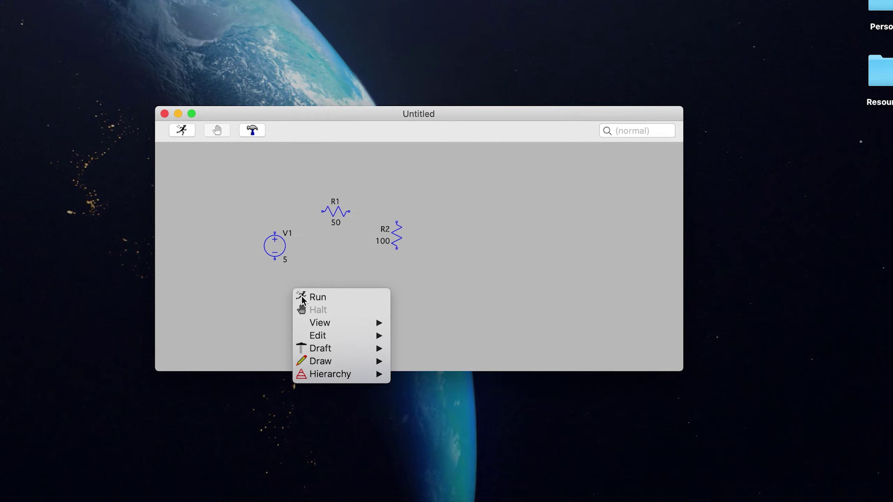
- Using Draft > Wires, wire V1's positive terminal over to R1's left end
mouse_move(349, 325)
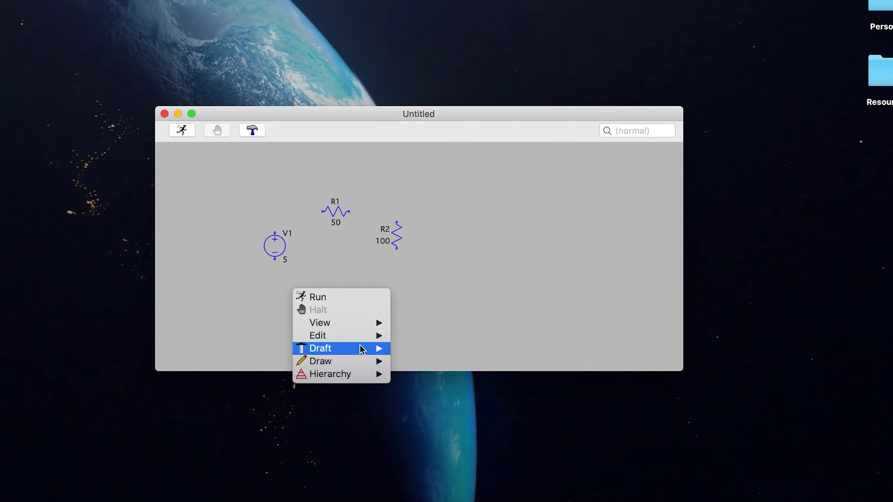
mouse_move(362, 348)
click(407, 351)
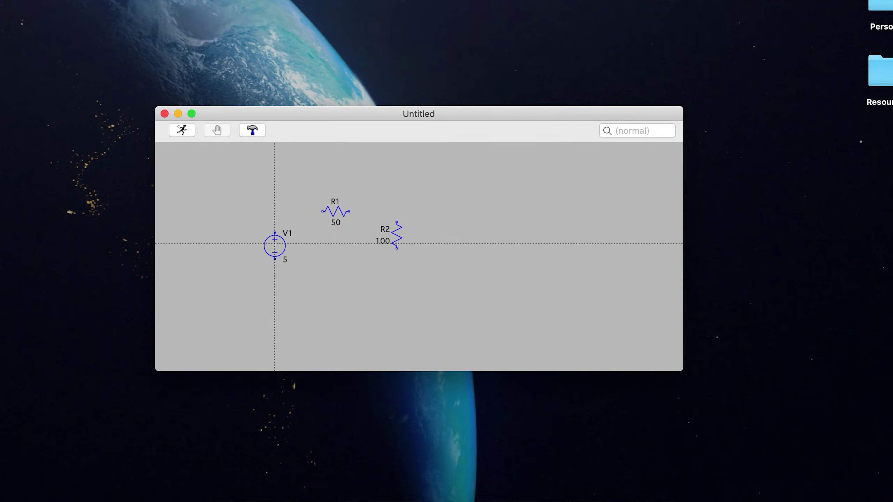
click(275, 233)
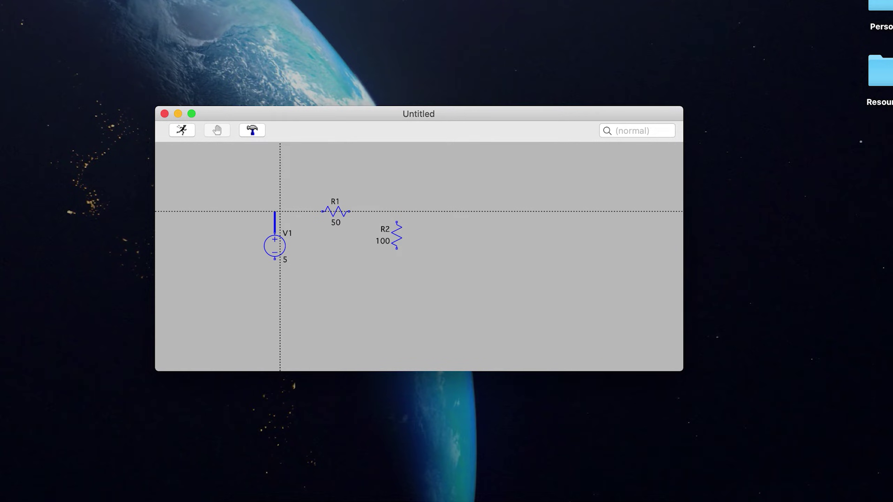
click(275, 211)
click(322, 212)
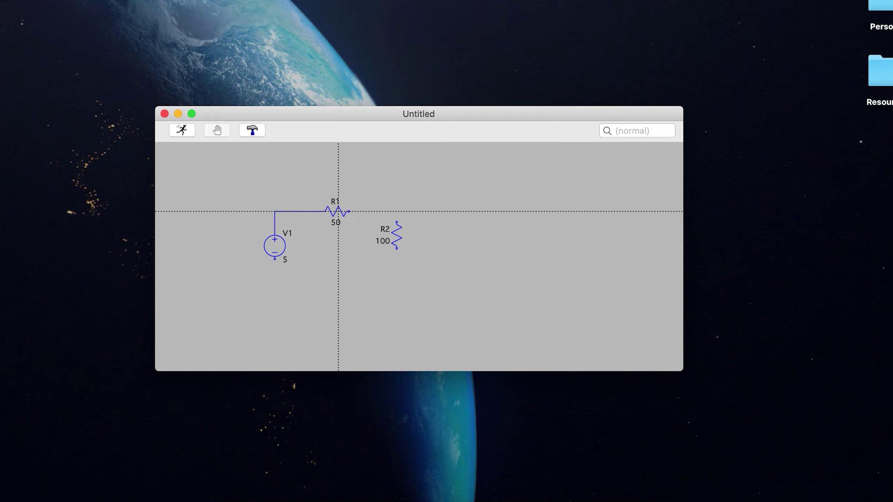
- Wire R1's right end to R2's top, and R2's bottom back to V1's negative terminal
click(349, 211)
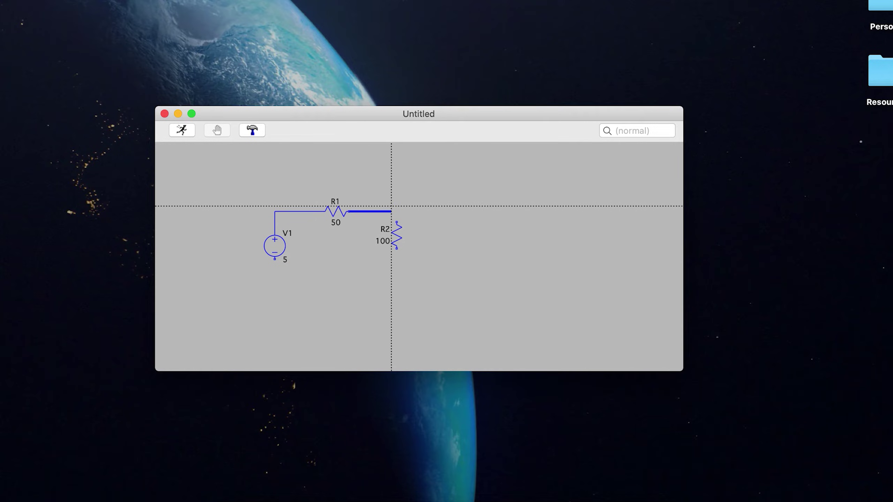
click(397, 211)
click(396, 223)
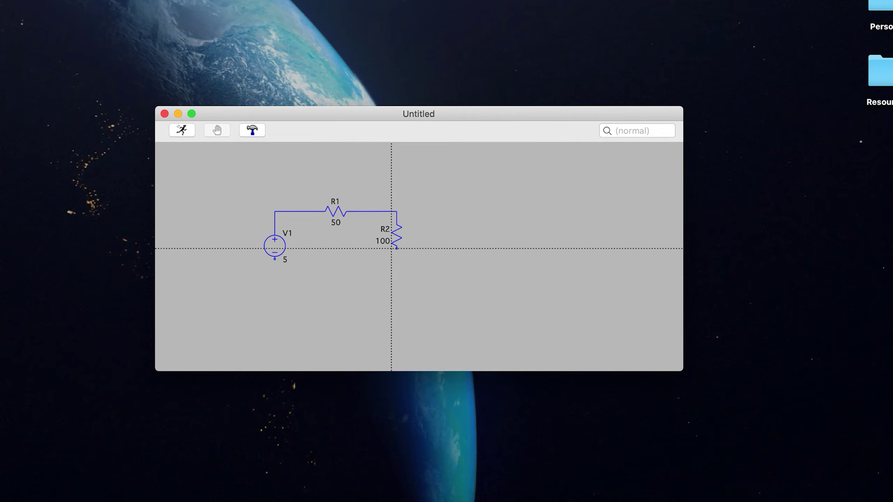
click(396, 249)
click(397, 269)
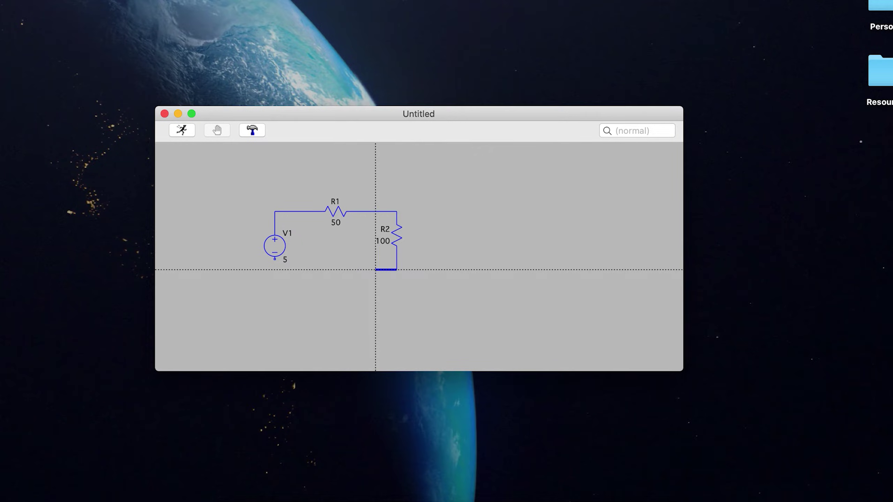
click(275, 269)
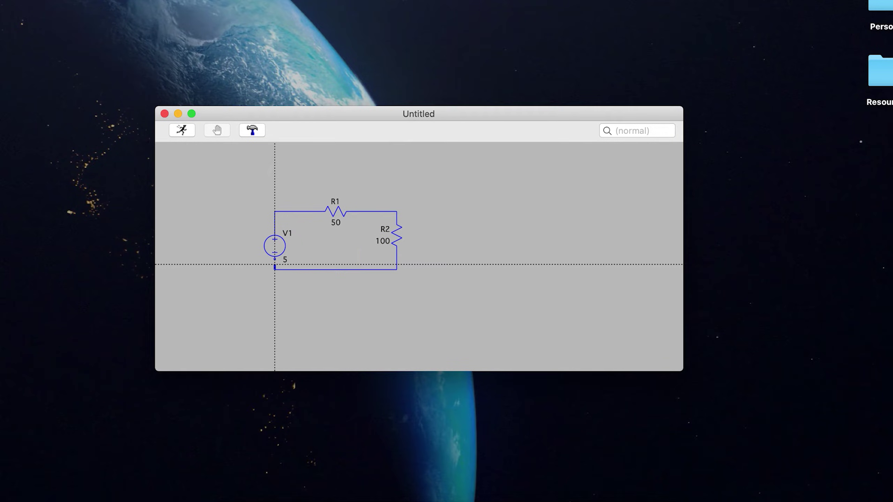
click(275, 259)
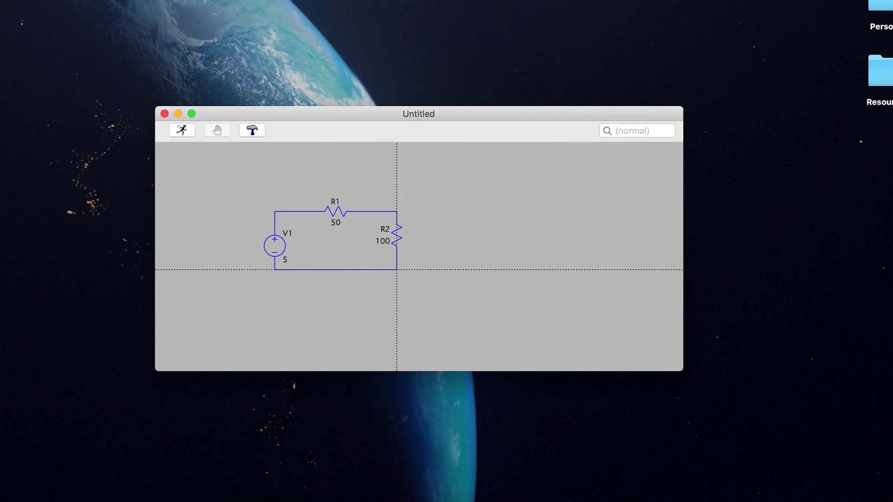
key(Escape)
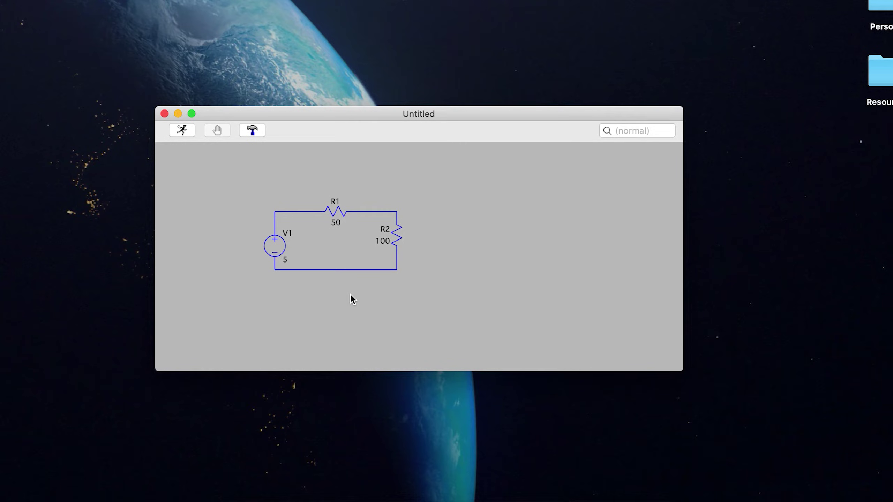
- Place a ground symbol on the bottom return wire
key(g)
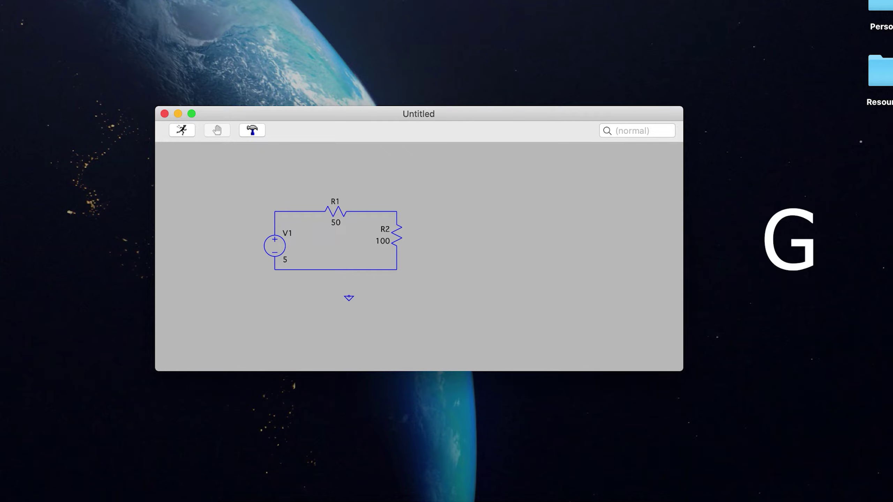
click(333, 271)
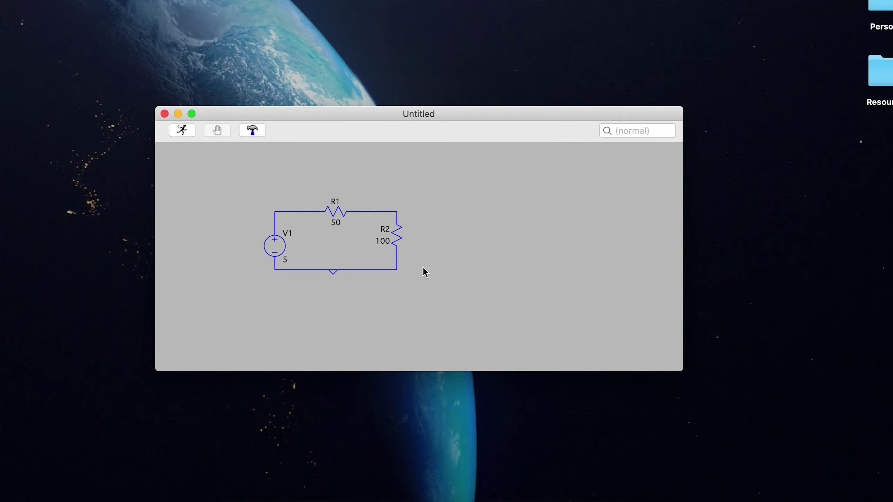
- Add a .op SPICE directive and place it above the circuit
right_click(458, 249)
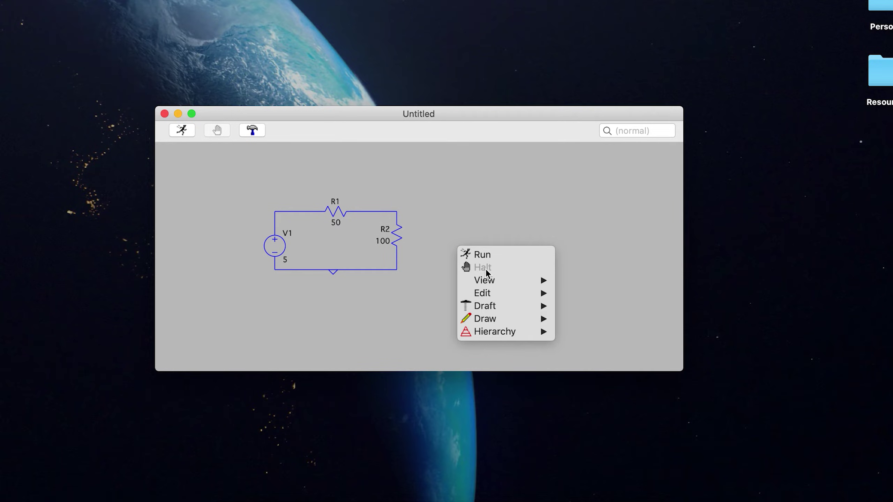
mouse_move(506, 306)
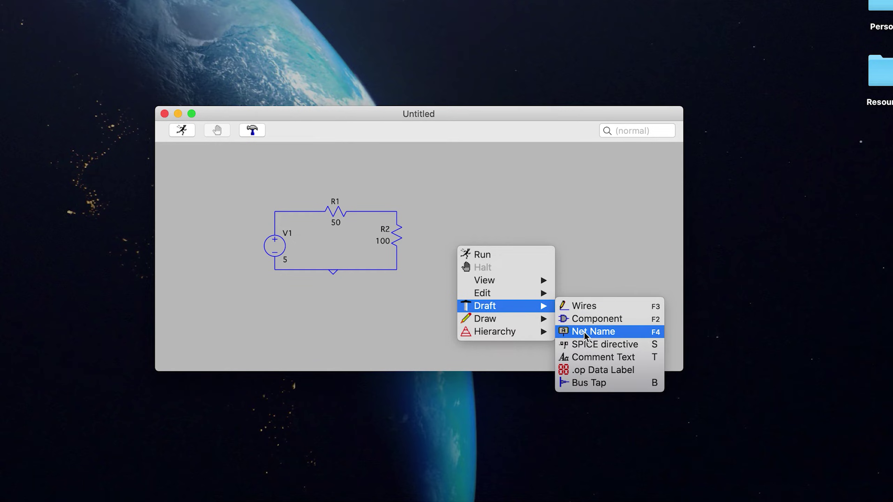
click(587, 345)
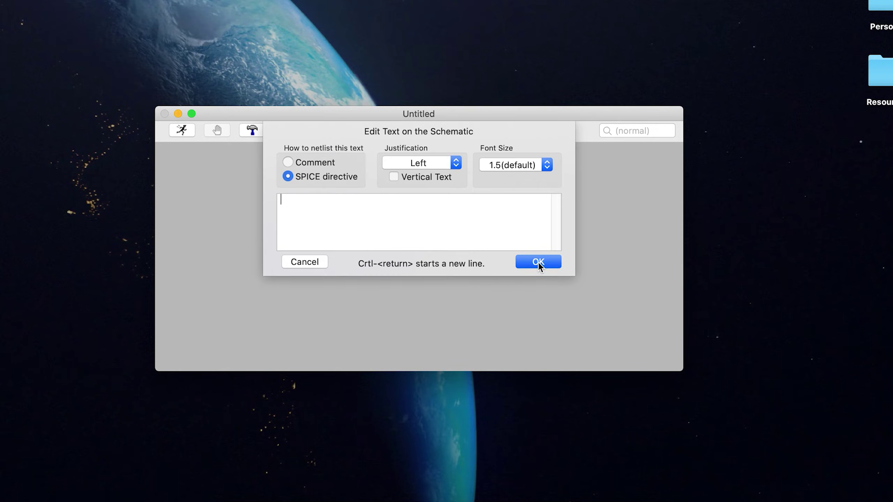
text(.op)
click(533, 263)
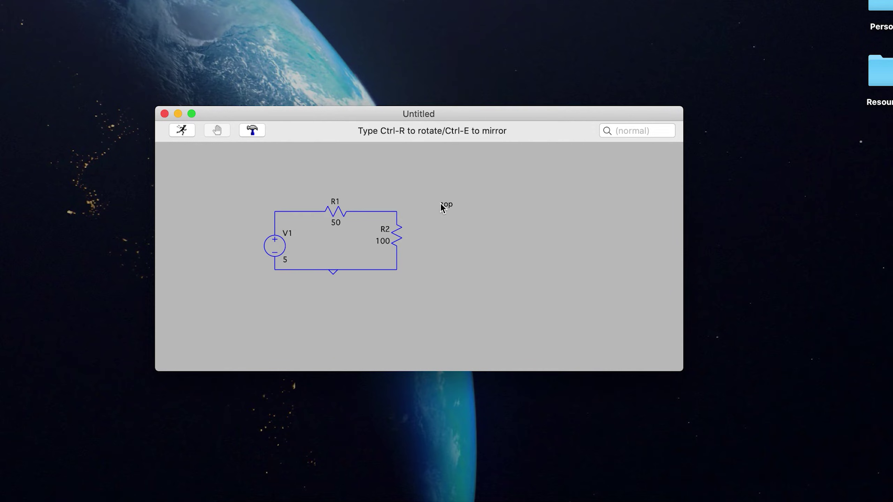
click(419, 177)
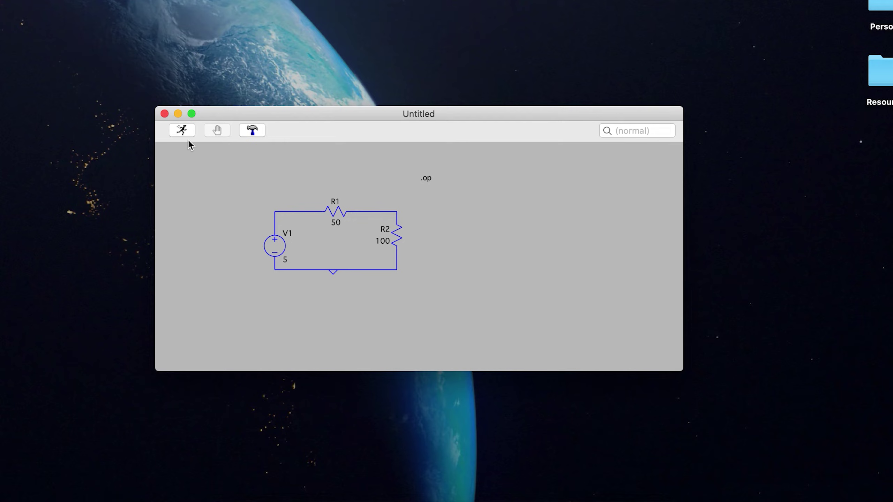
- Run the .op simulation and arrange the Draft6.asc and Draft6.raw windows side by side
click(182, 131)
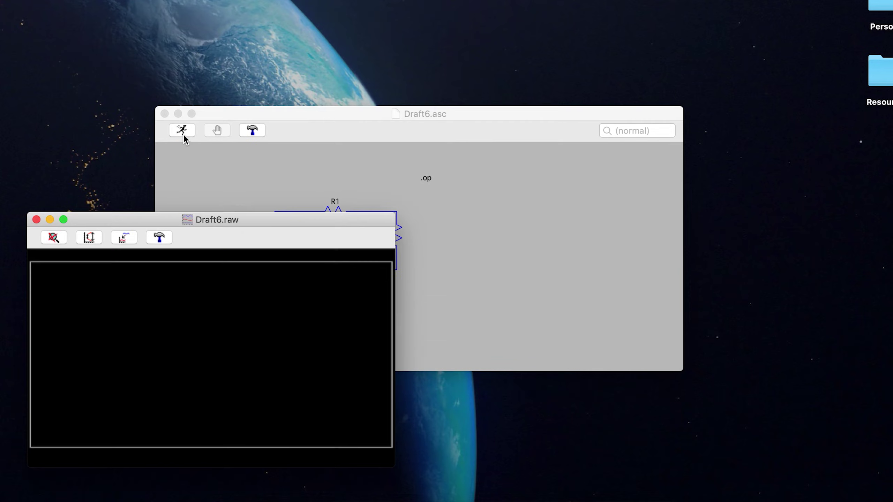
drag(350, 126, 584, 142)
drag(360, 215, 359, 148)
click(547, 136)
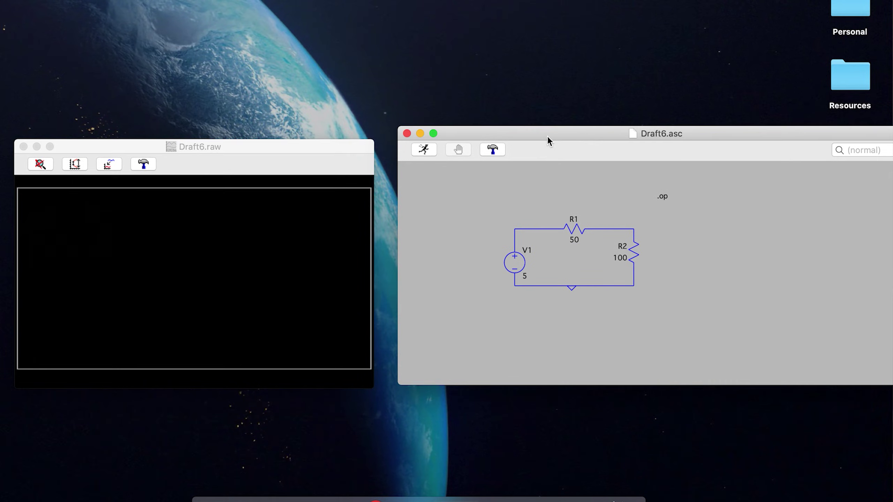
- Probe R1 and R2 to plot I(R1) and I(R2), both flat near −33.3 mA
click(577, 223)
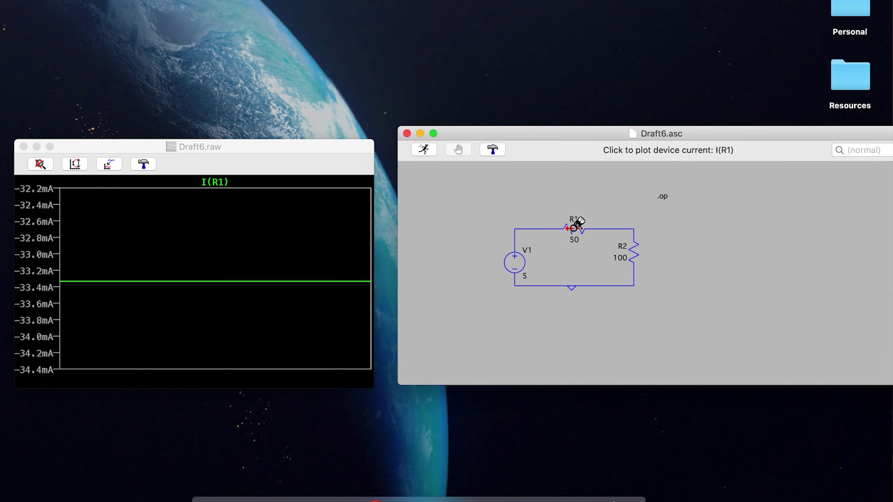
click(636, 250)
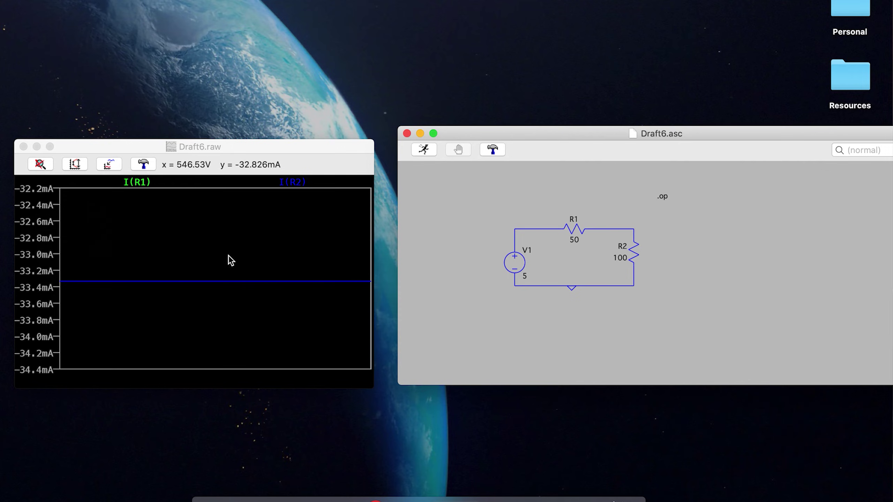
click(265, 152)
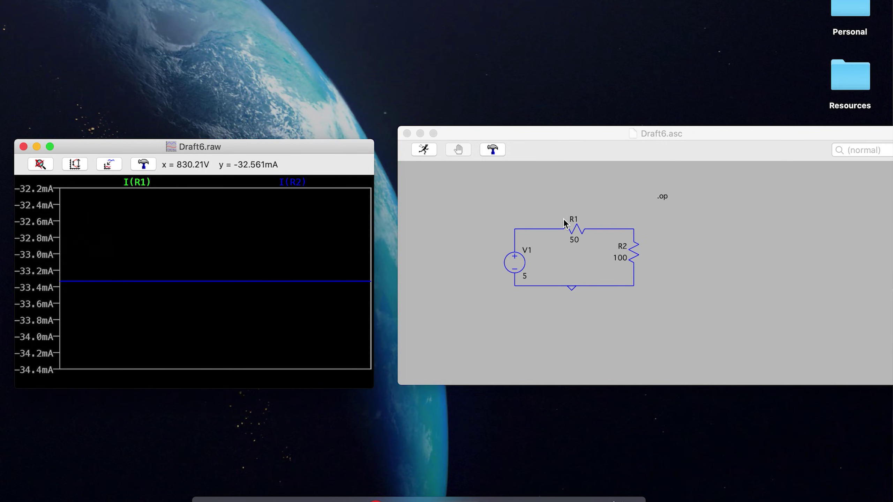
click(572, 227)
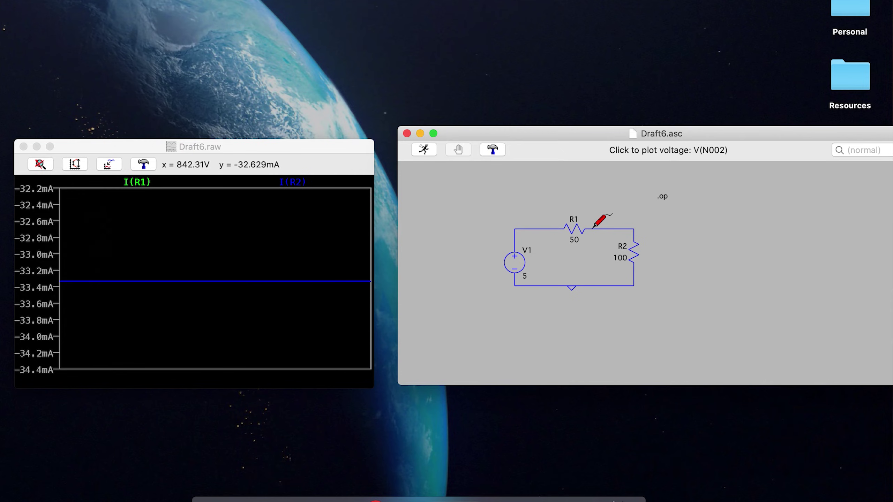
- Probe the R1–R2 node and V1–R1 node to plot V(N002) near 3.33 V and V(n001)
click(594, 227)
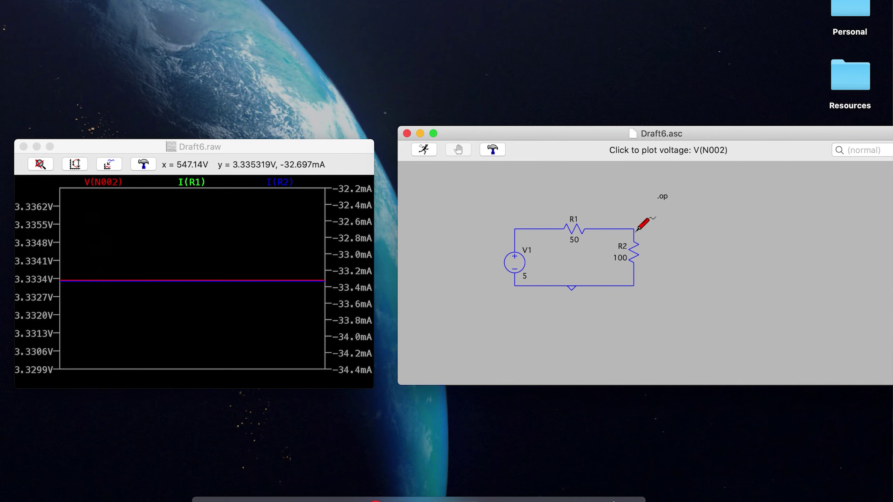
click(562, 229)
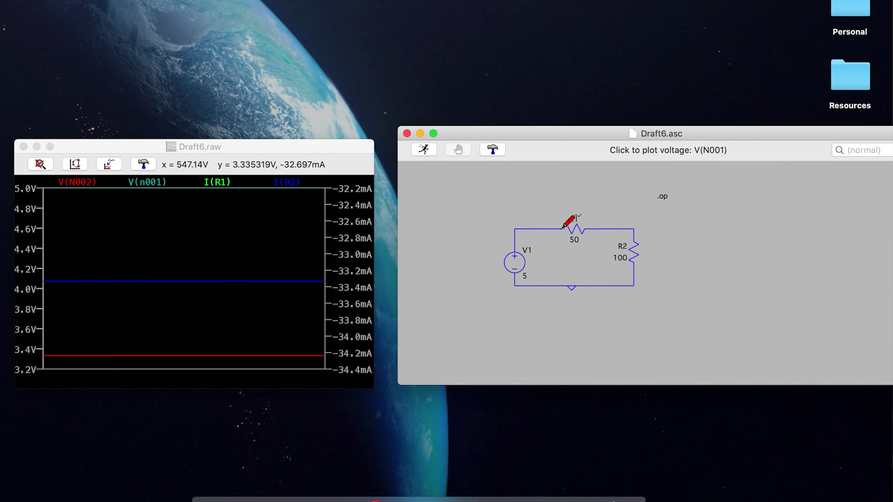